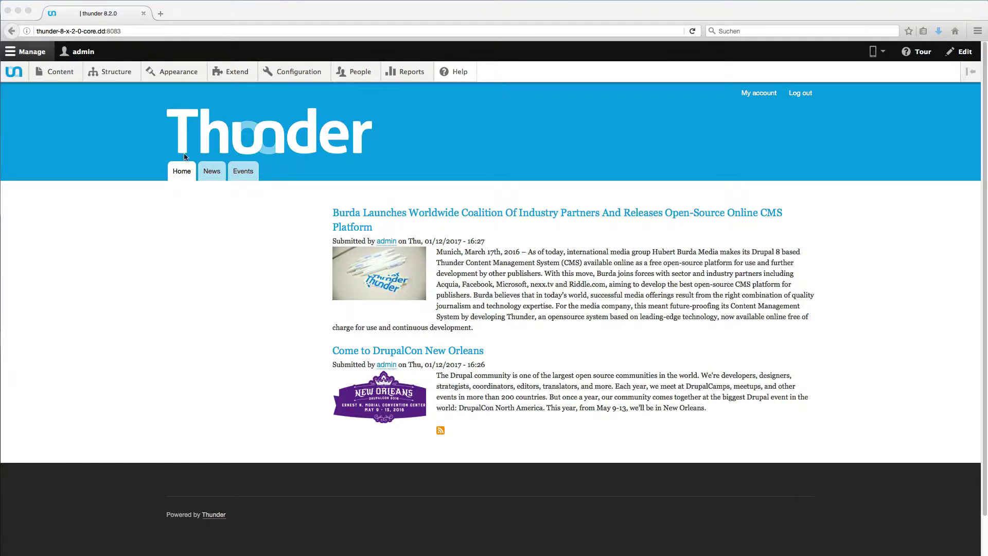
- Import the Riddle account's riddles into Thunder's Media list, adding 'Cat or dog - which is your pet?'
left_click(61, 81)
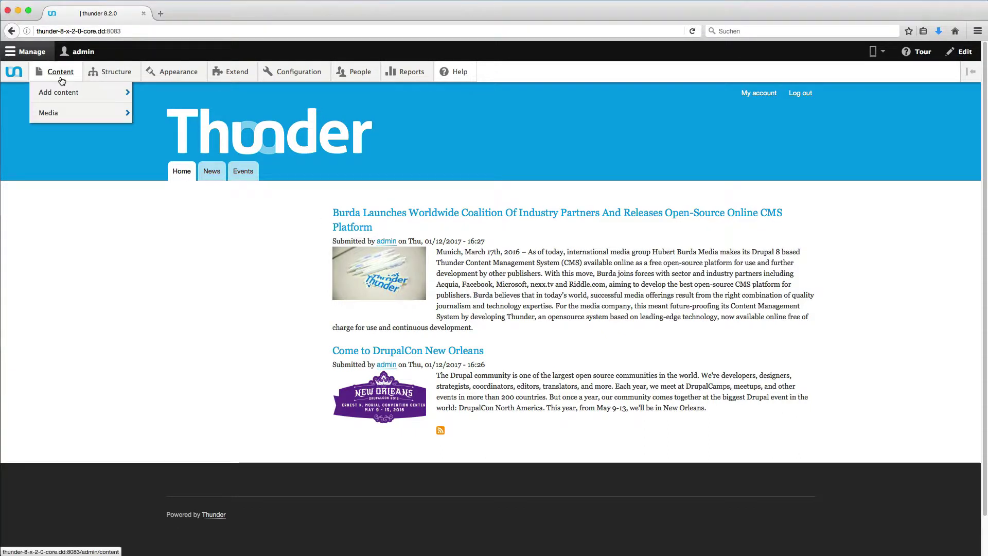
left_click(61, 80)
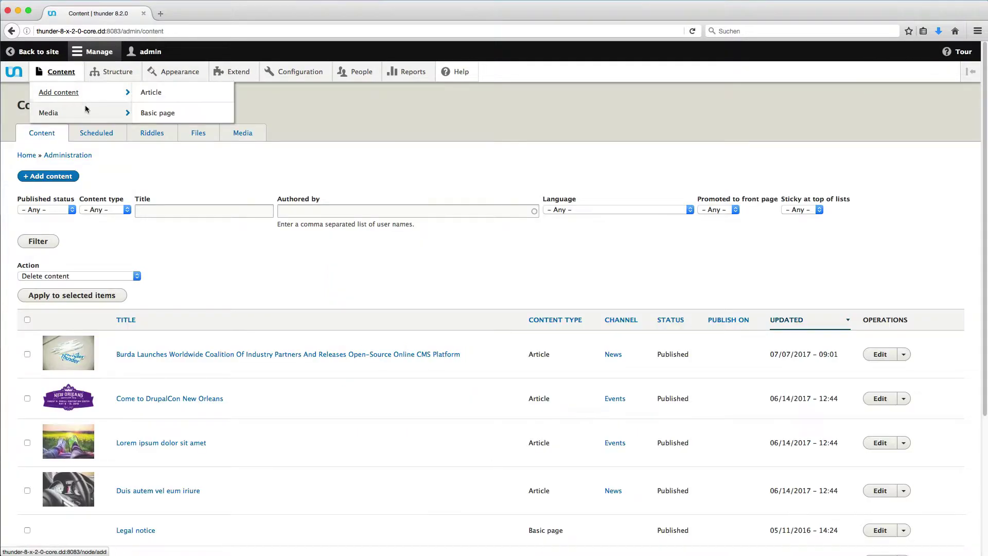
left_click(238, 137)
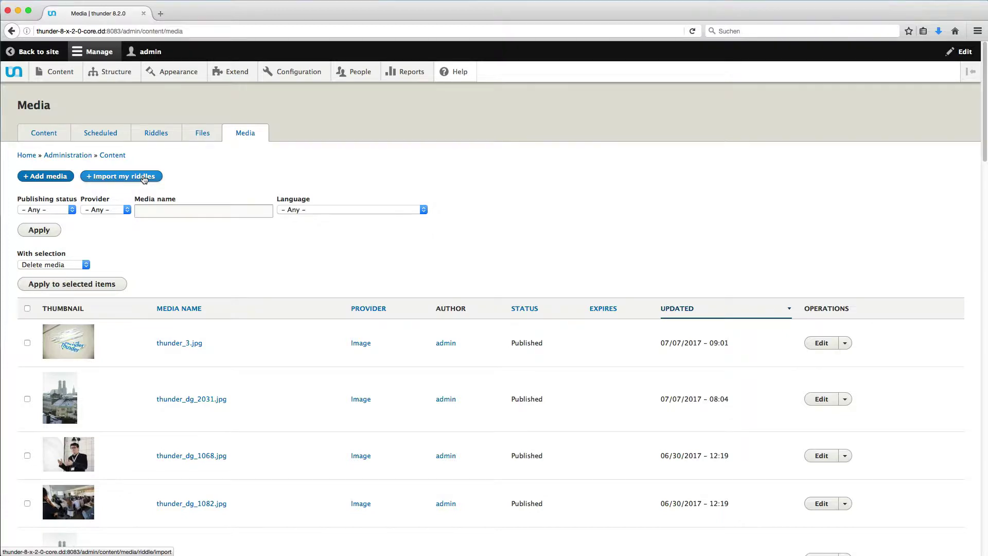
left_click(144, 177)
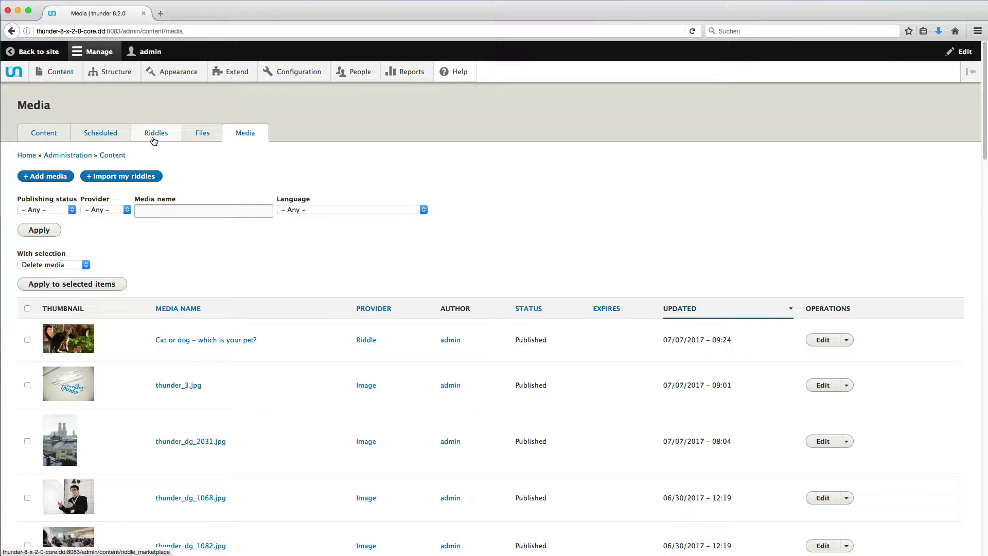
- Start a new riddle from the Riddles area to reach the riddle-type choices
left_click(154, 135)
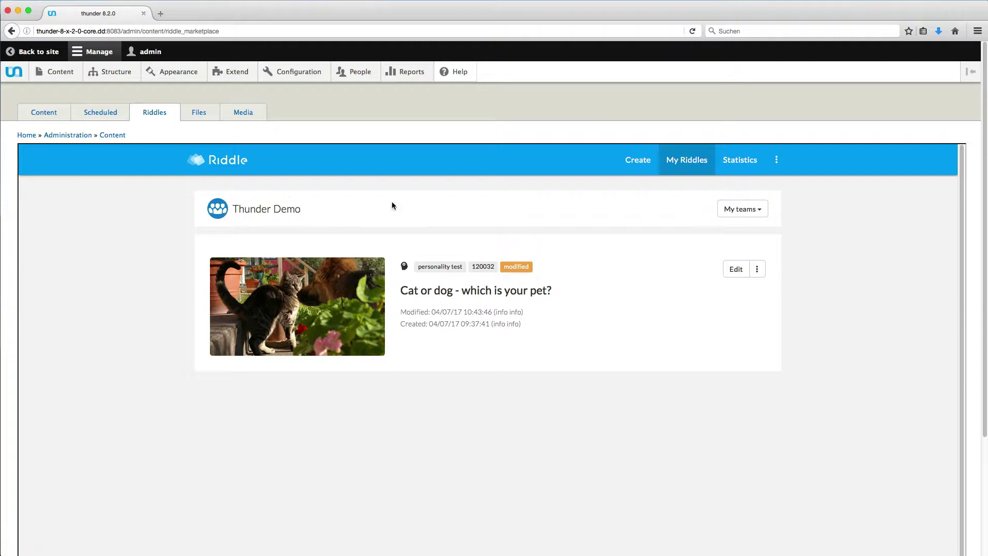
left_click(638, 160)
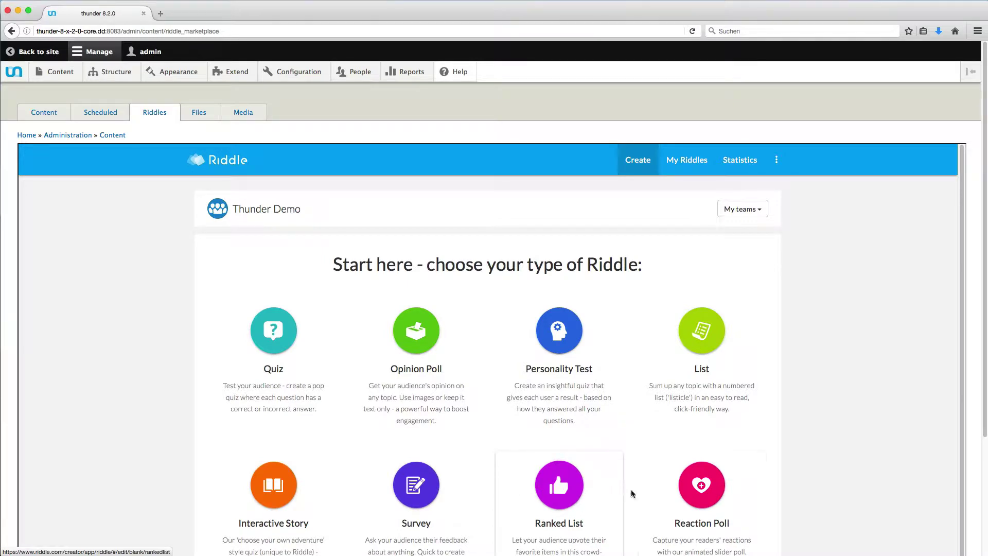
- Create a Reaction Poll whose sentiment question is 'What do you think of Thunder?'
left_click(712, 494)
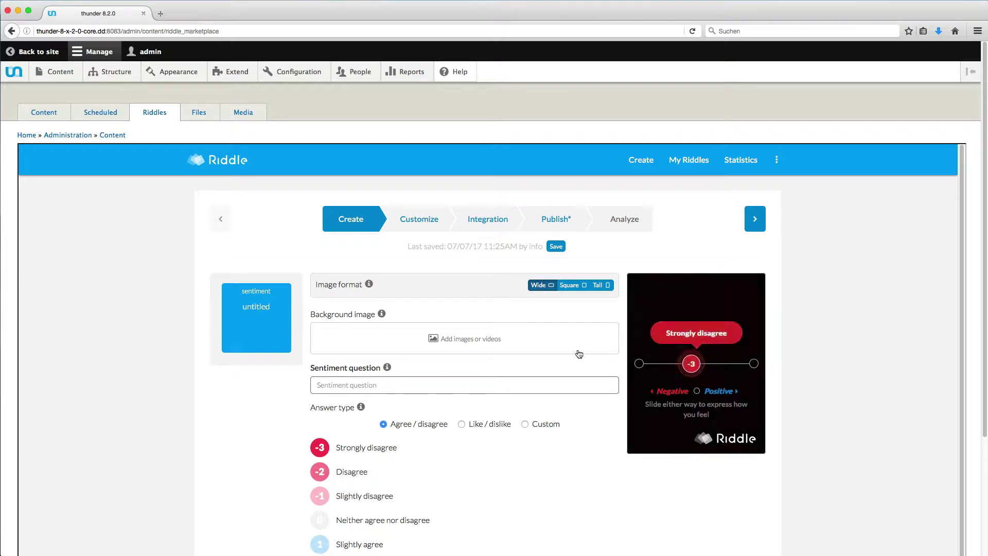
left_click(409, 387)
type("What ")
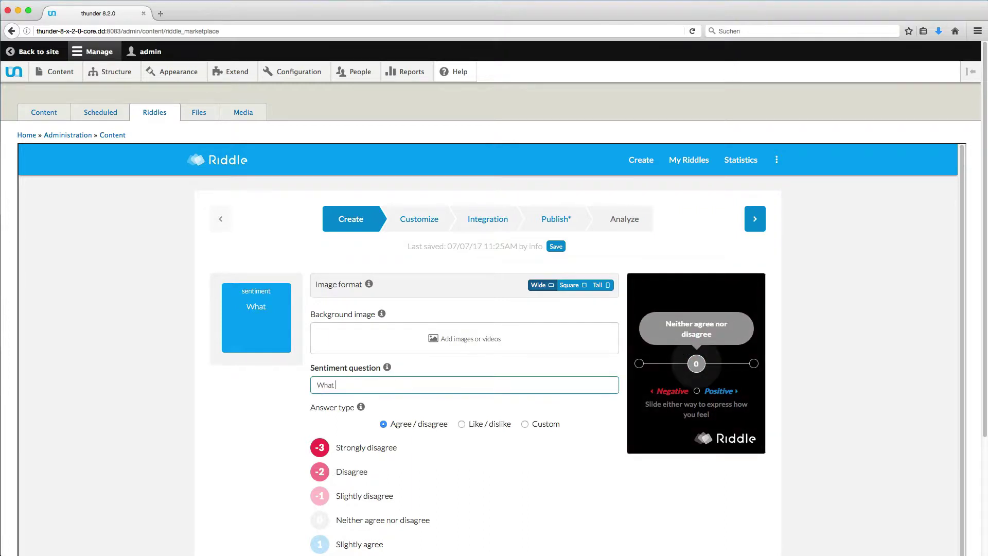
type("do you t")
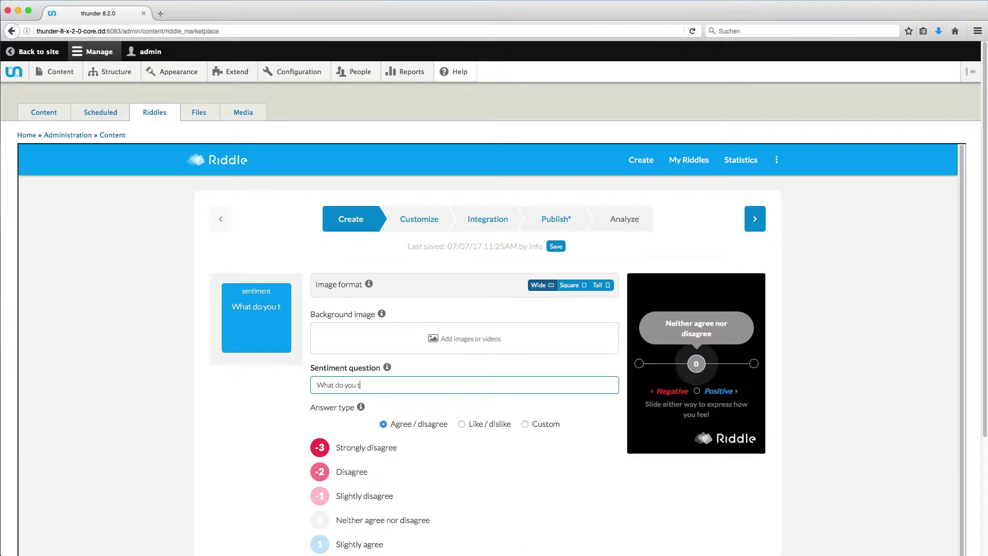
type("hink of")
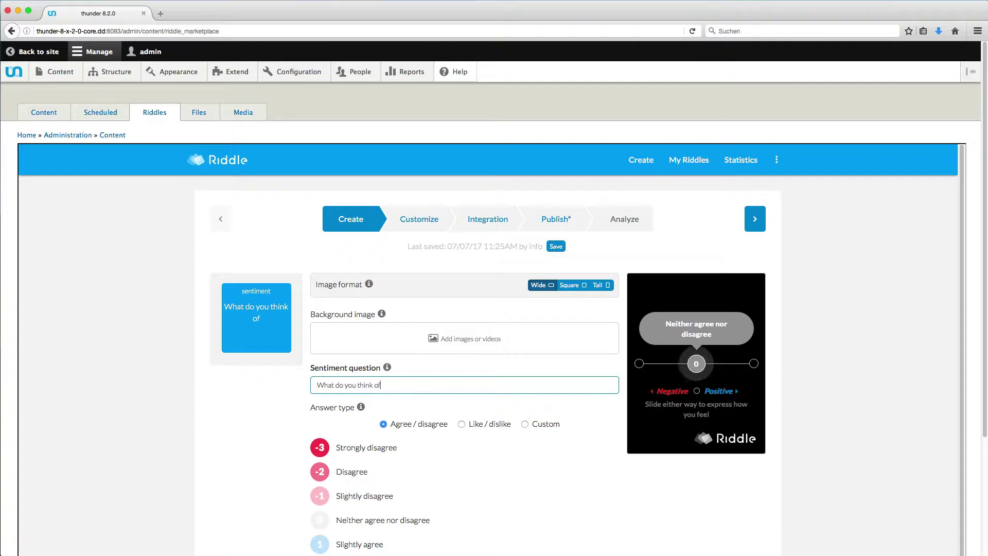
type(" Thunder?")
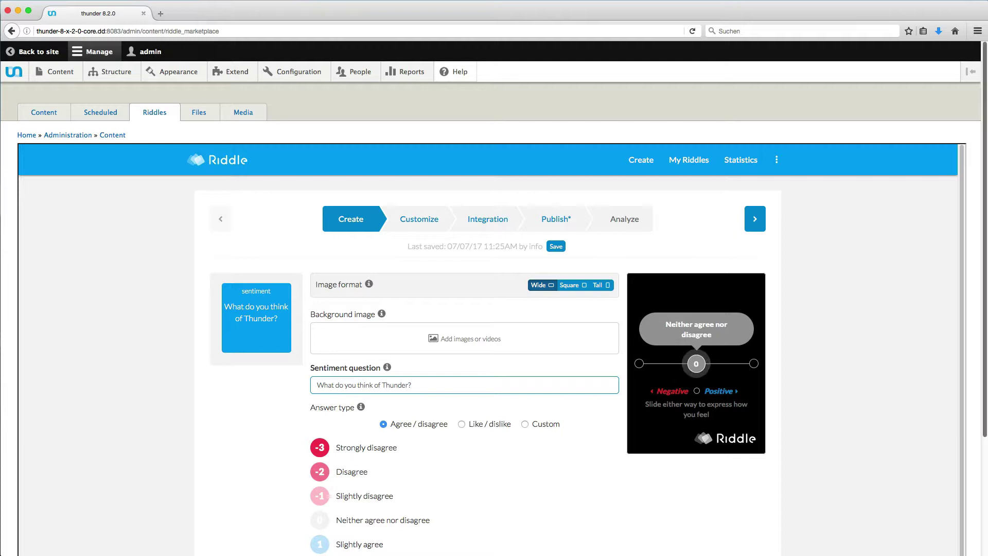
- Add thunder_1.jpg as the poll's background image
left_click_drag(985, 376, 462, 335)
scroll(462, 335, "down", 3)
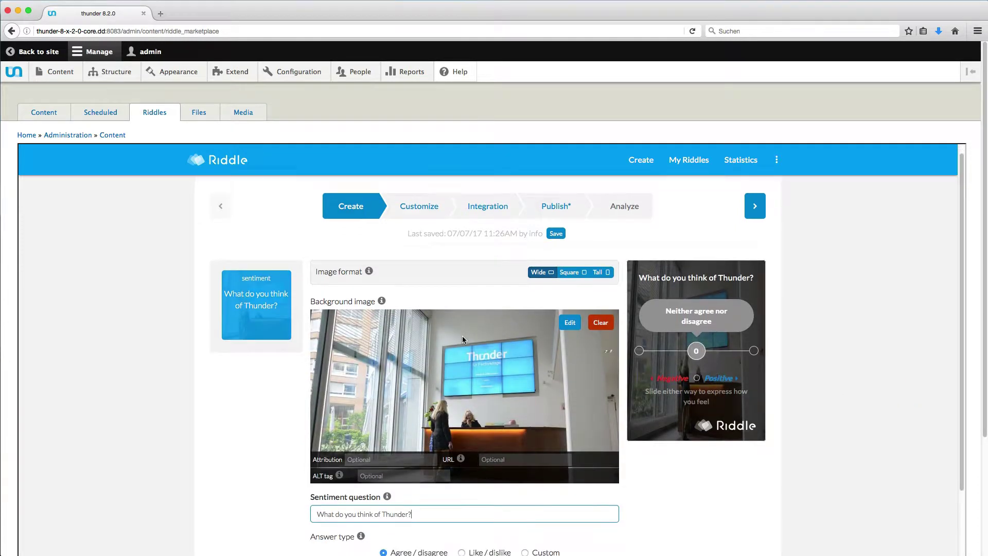
scroll(462, 336, "down", 5)
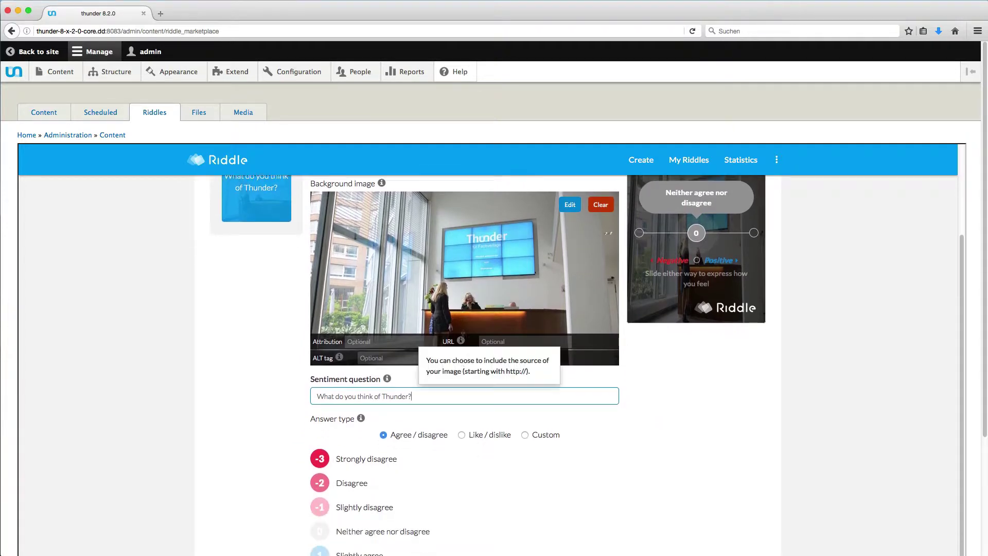
scroll(456, 346, "up", 1)
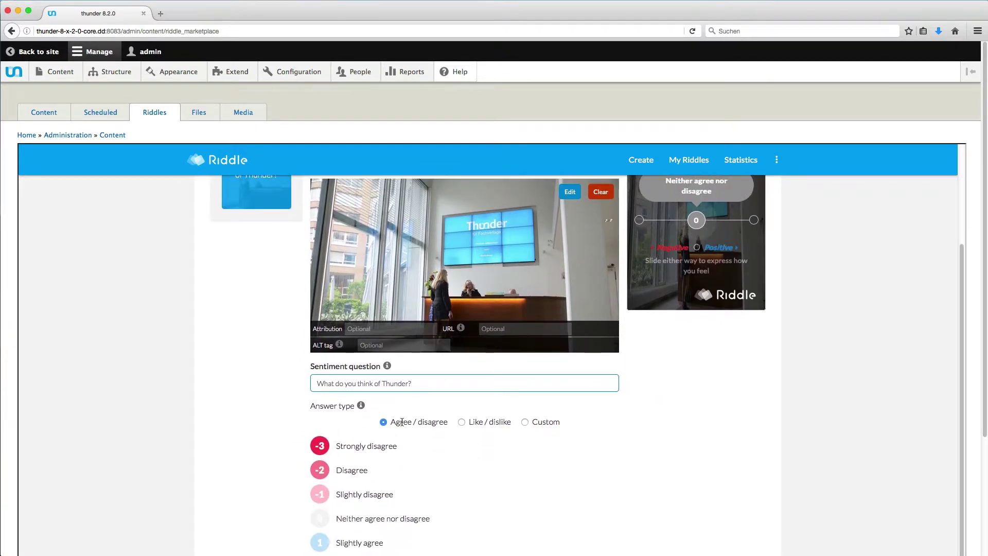
- Set the poll's answer type to Like / dislike
left_click(462, 421)
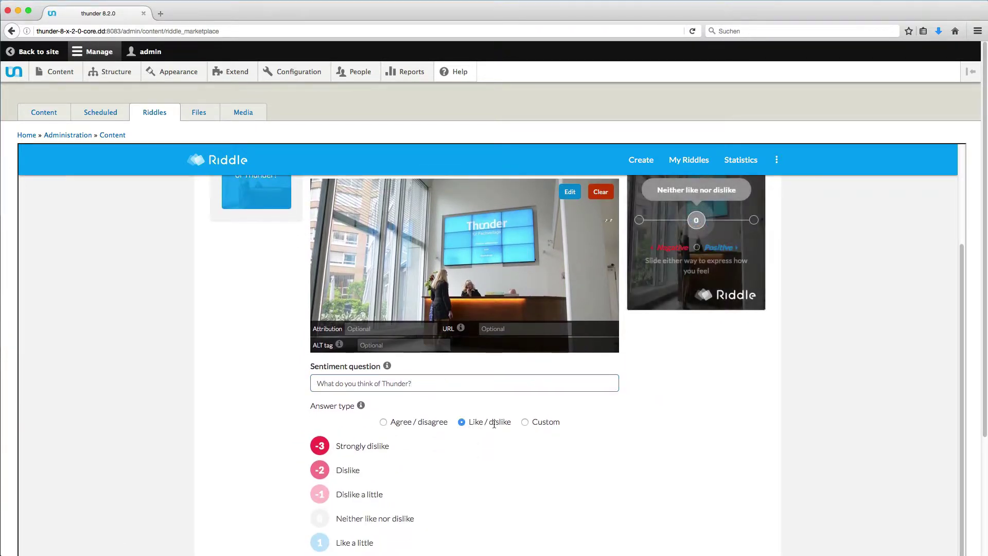
left_click(524, 421)
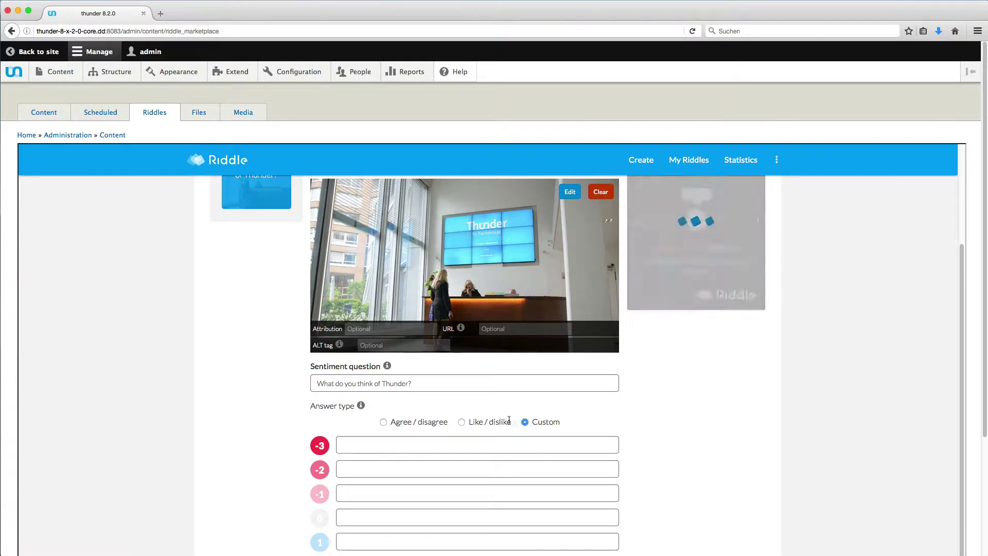
left_click(461, 421)
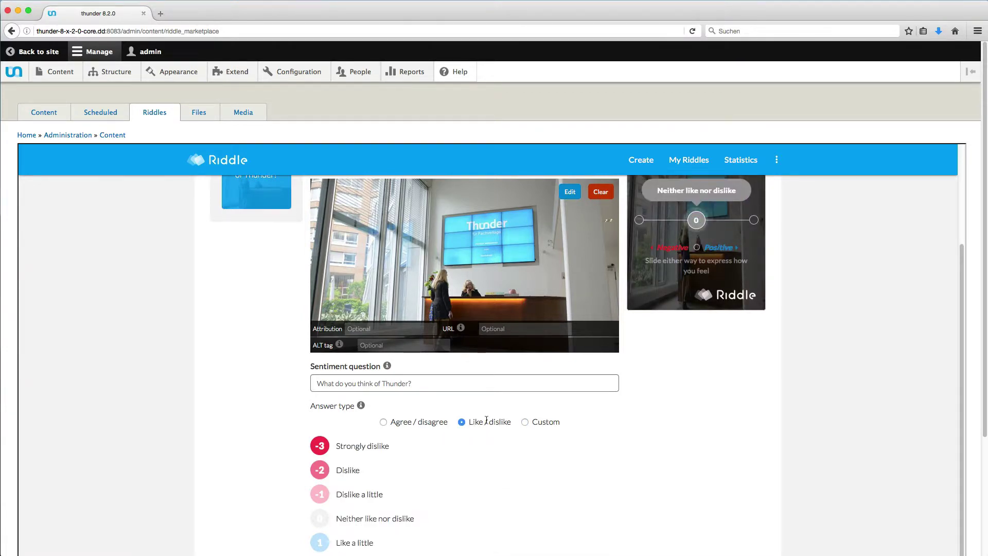
- Set the background image format to Wide after trying Tall
scroll(560, 384, "up", 3)
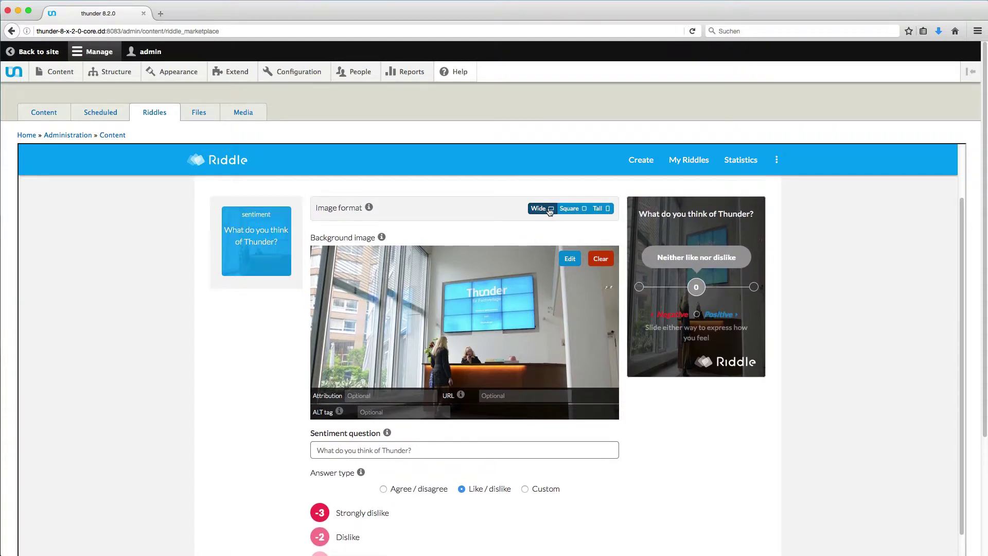
left_click(570, 214)
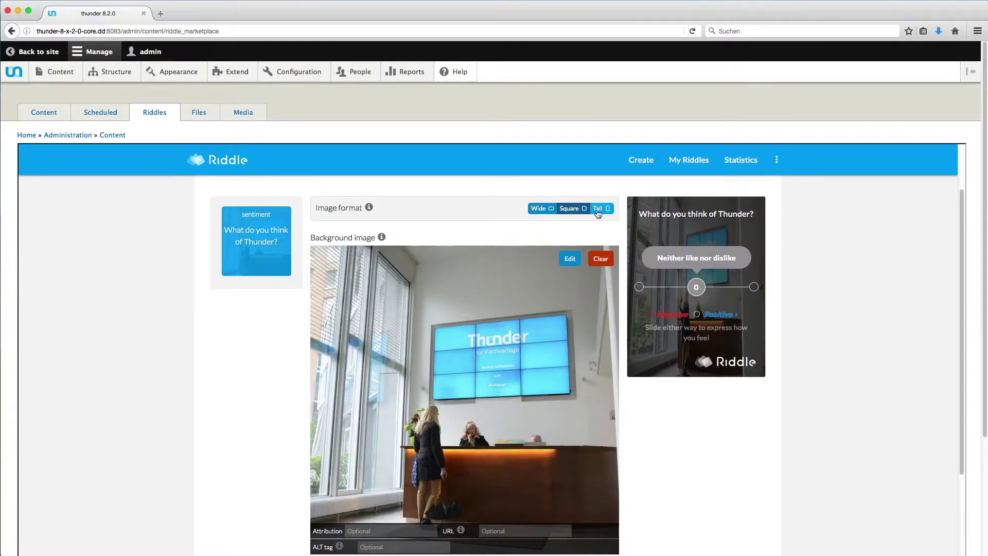
left_click(540, 208)
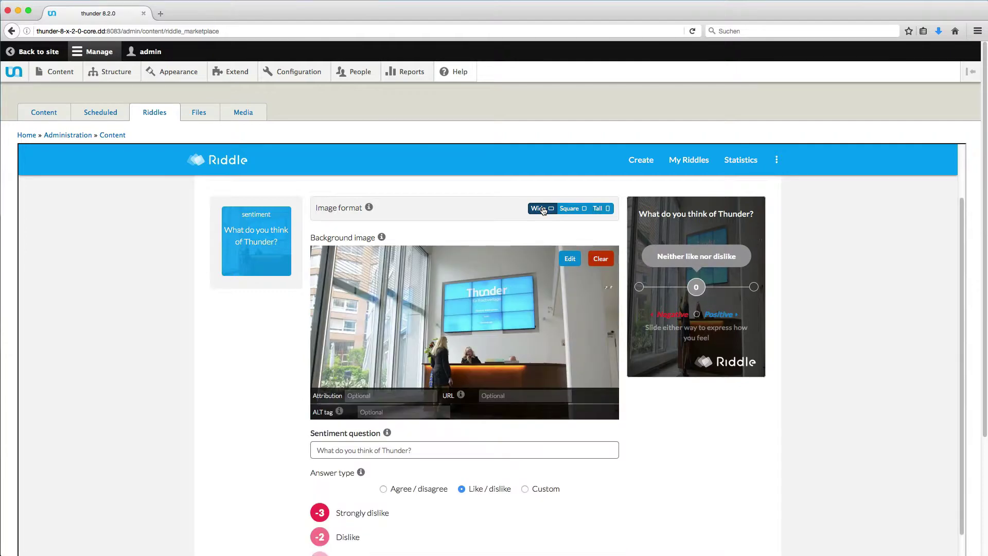
scroll(542, 209, "up", 2)
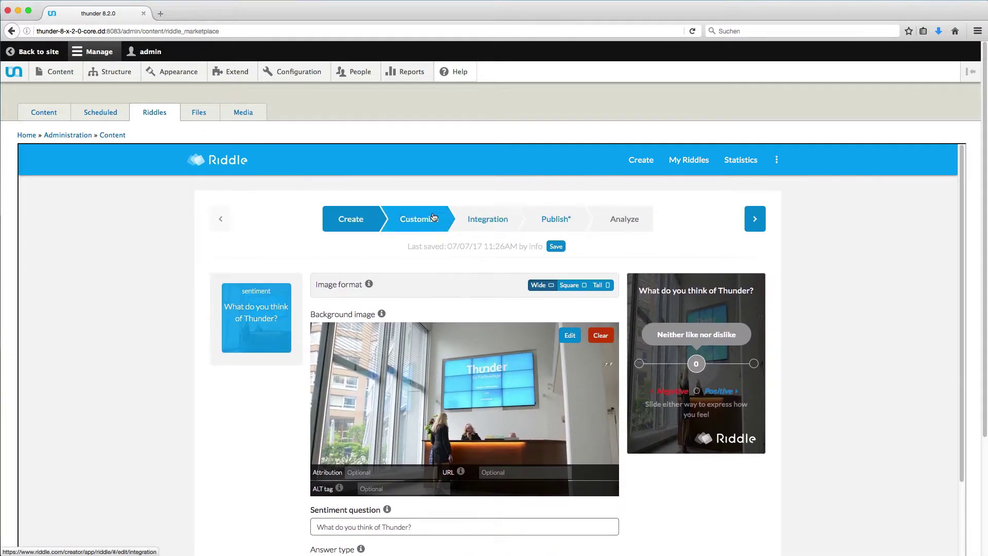
- Apply the Thunder team template so the preview shows the Thunder logo branding
left_click(423, 218)
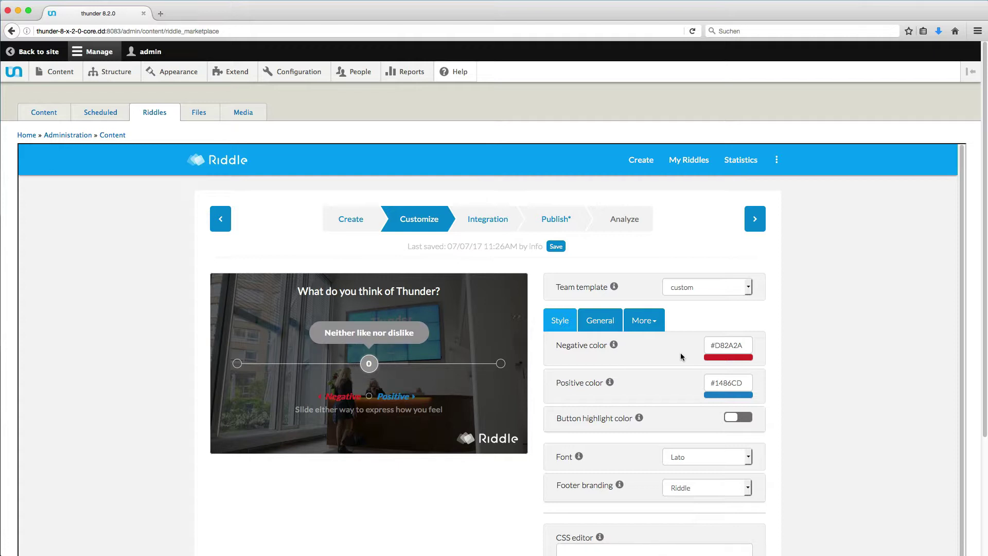
left_click(749, 287)
left_click(735, 309)
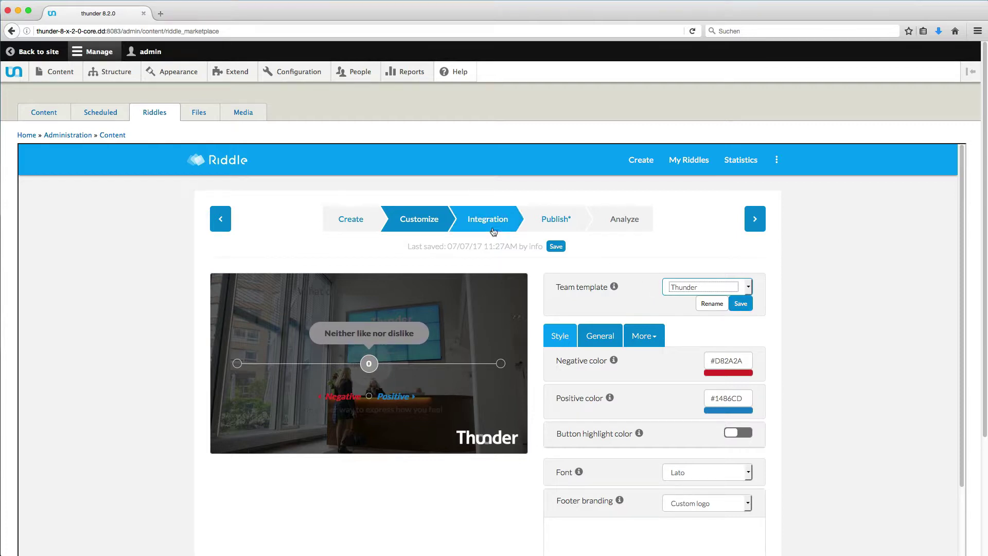
left_click(489, 229)
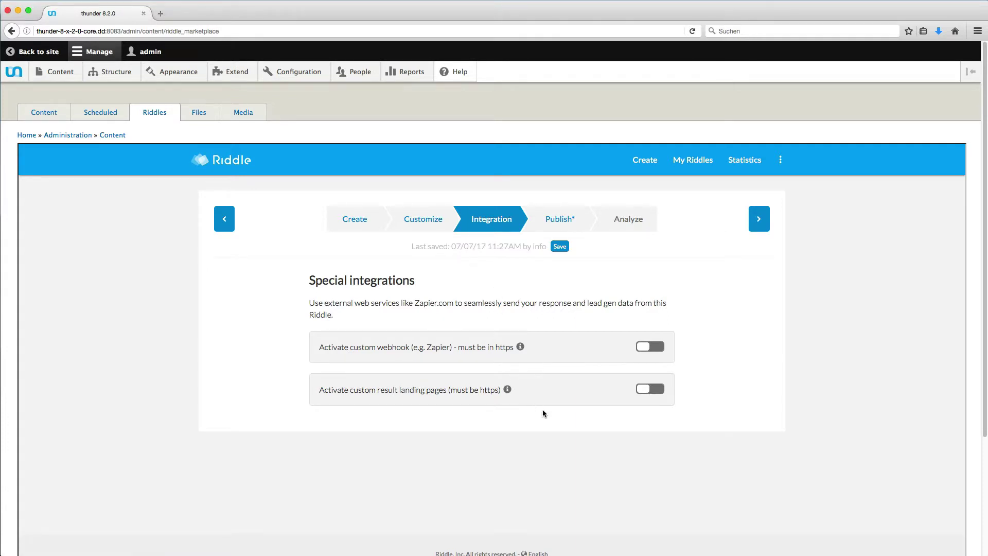
left_click(641, 390)
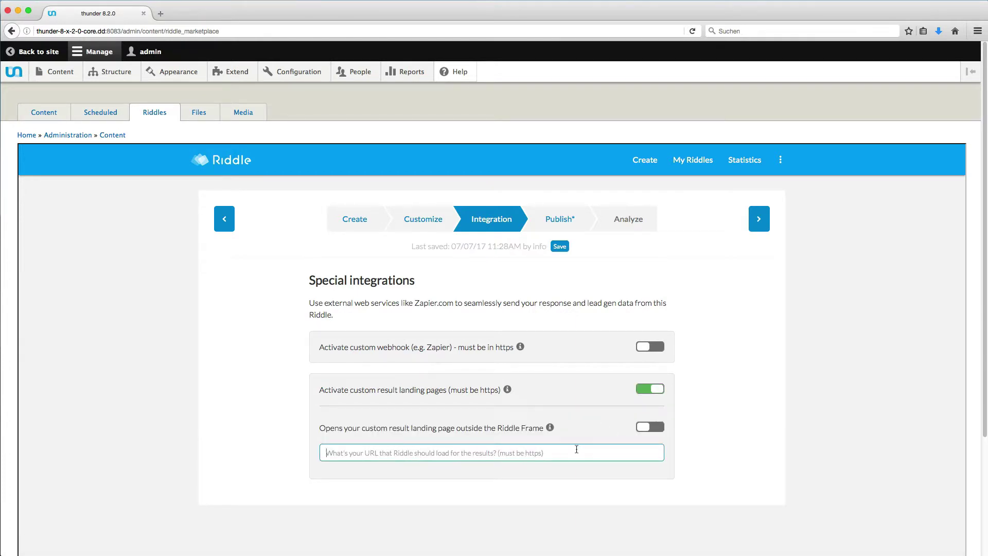
type("ht")
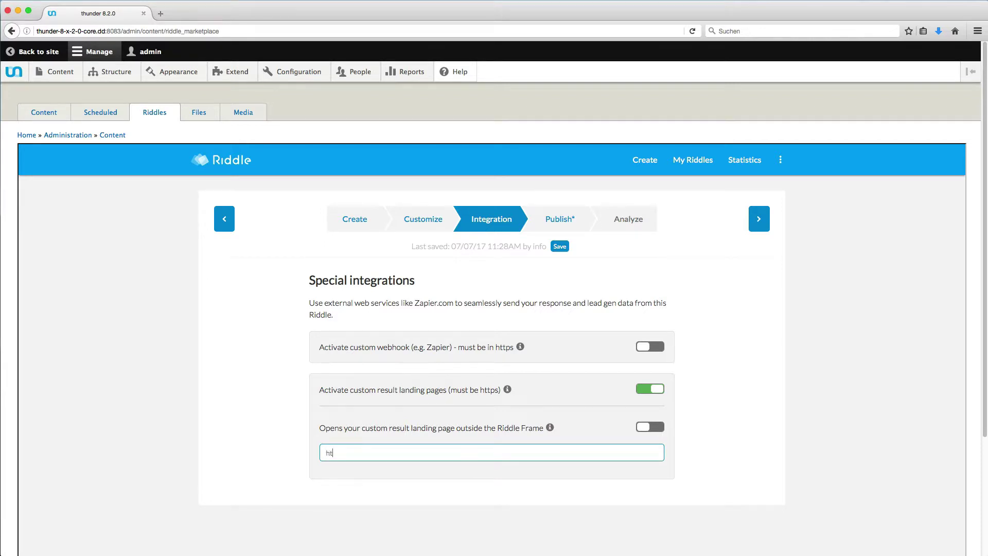
type("tps://thunder.org")
left_click(642, 428)
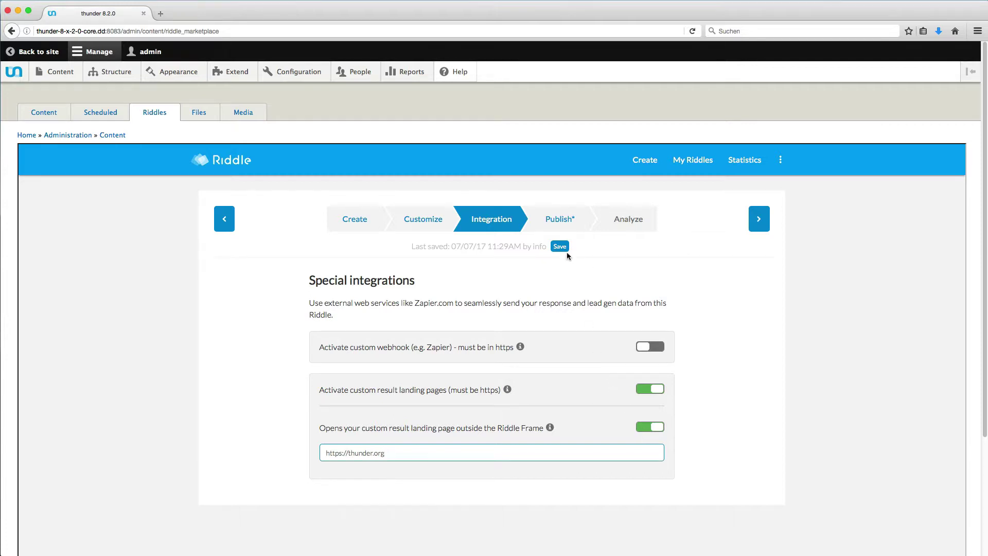
- Publish the reaction poll, copy its riddle URL, and return to Thunder's Content overview
left_click(563, 228)
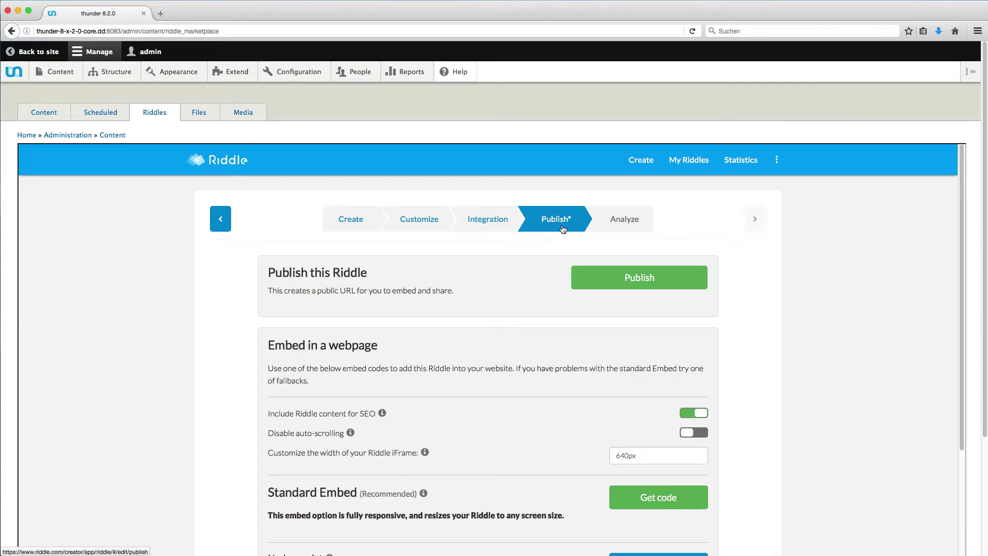
left_click(585, 287)
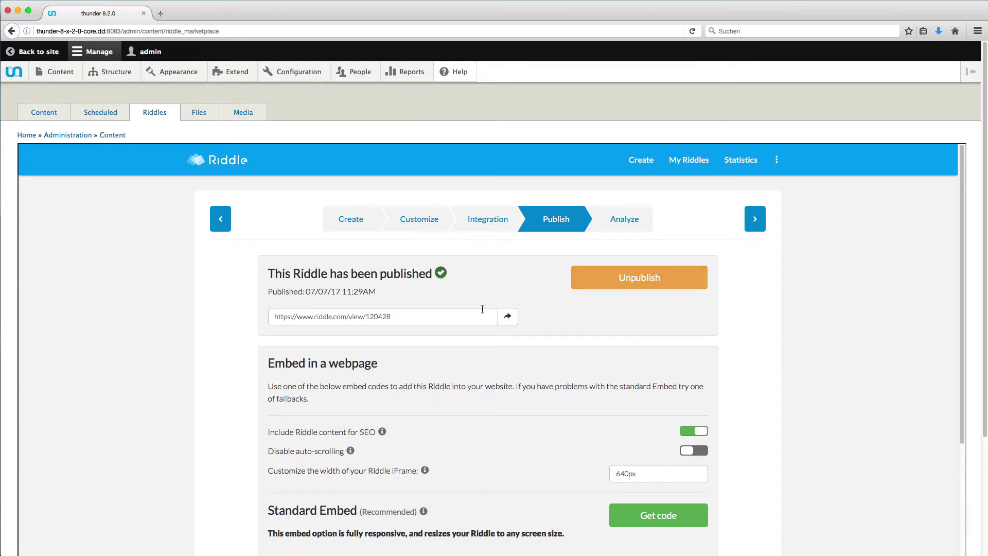
left_click(472, 316)
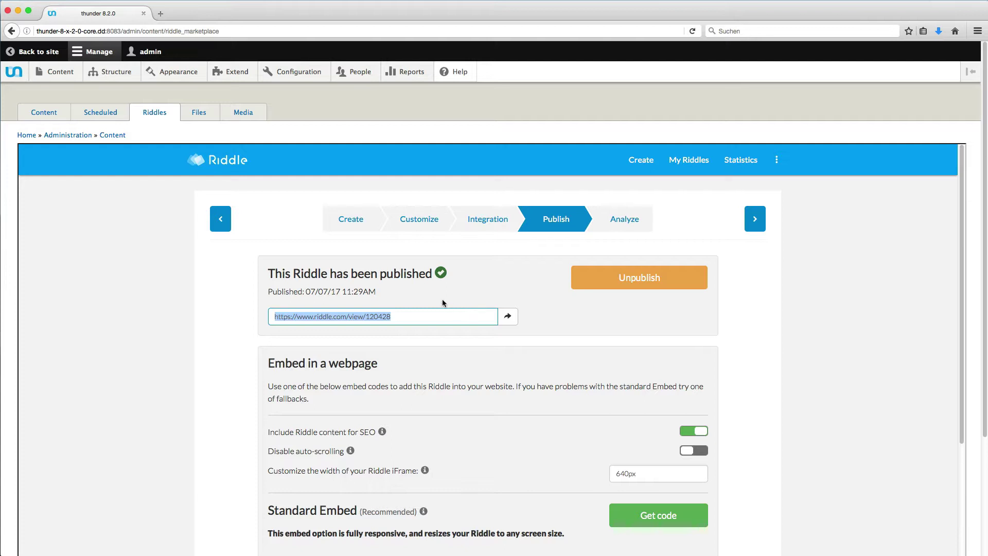
left_click(45, 114)
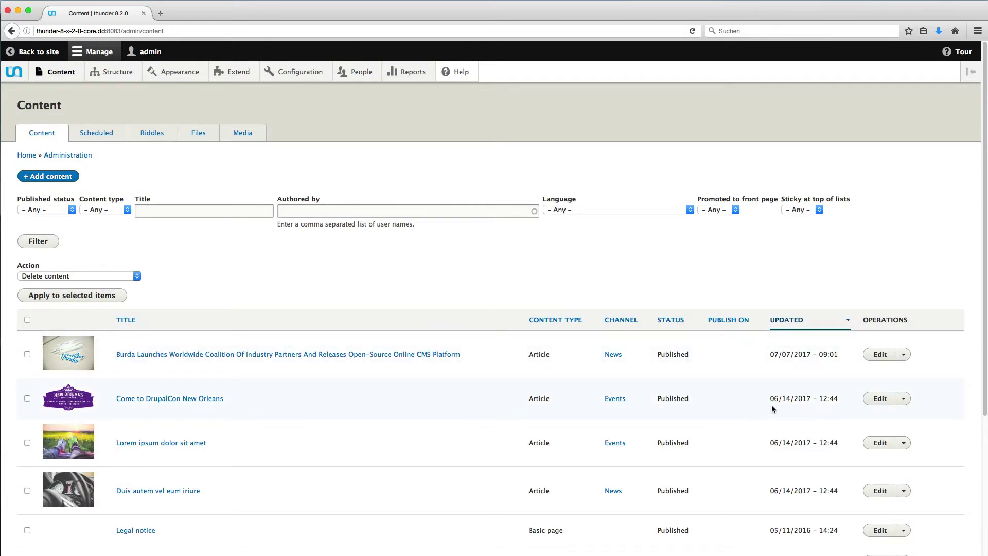
- Add a new Riddle paragraph to the Burda article's Paragraphs section
left_click(878, 359)
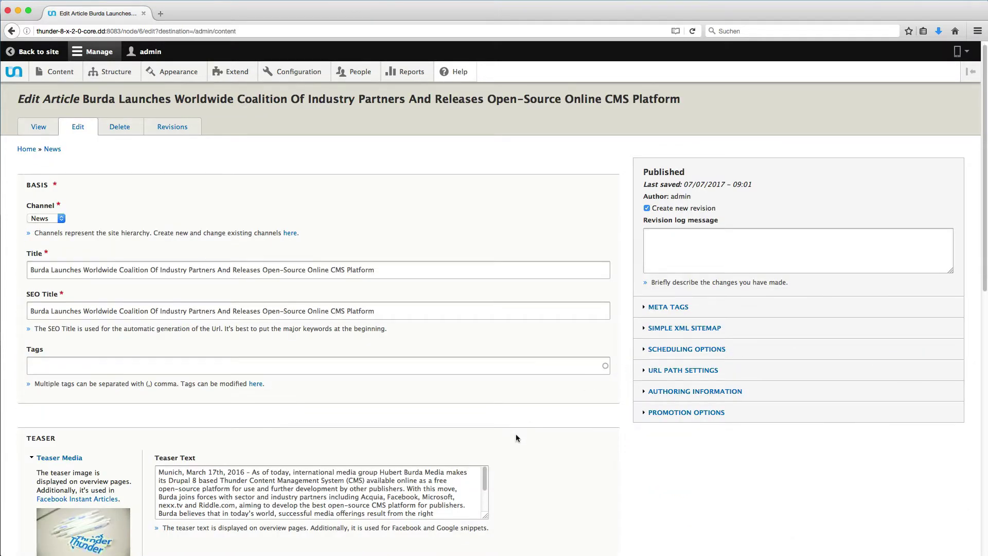
scroll(516, 435, "down", 5)
scroll(515, 438, "down", 1)
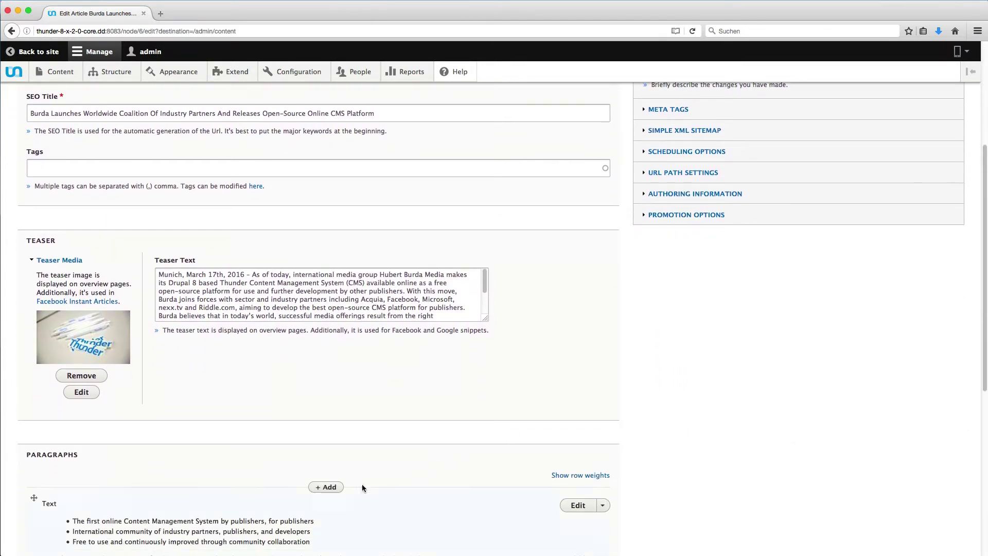
left_click(326, 487)
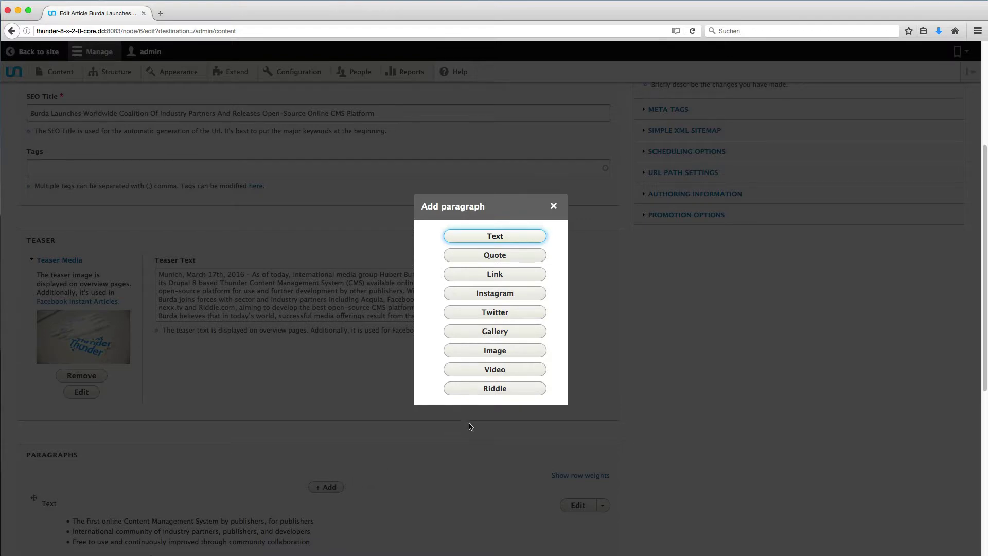
left_click(495, 389)
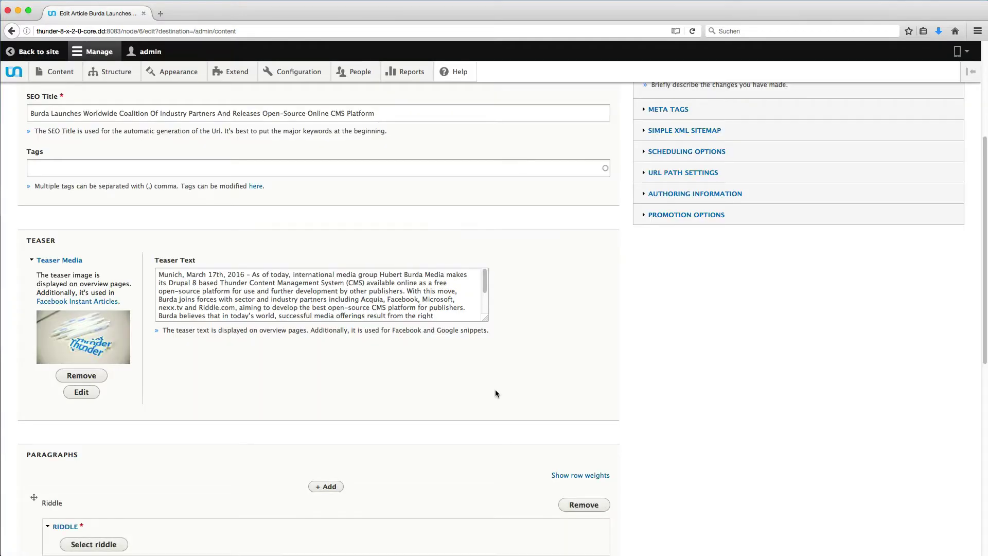
scroll(495, 393, "down", 2)
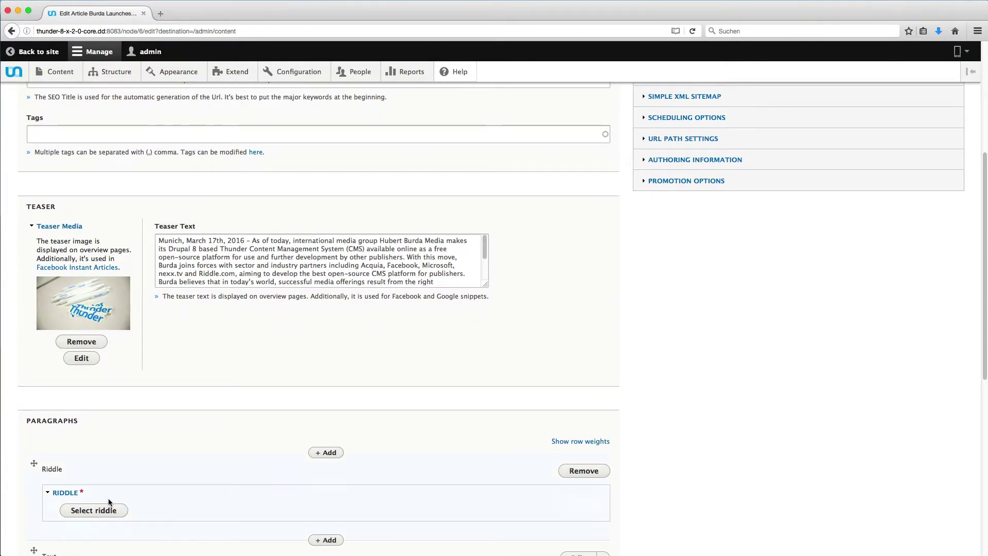
left_click(104, 510)
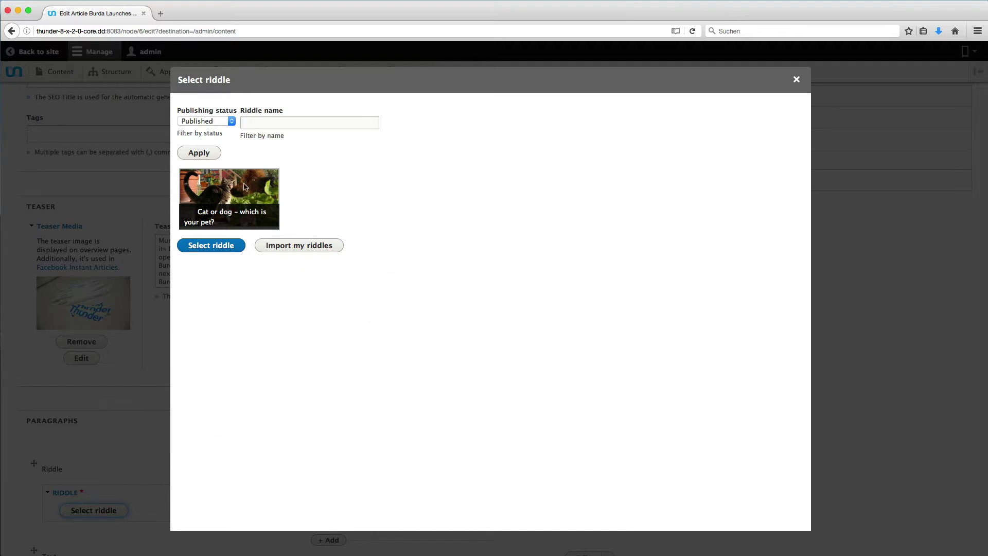
- Import the riddles and put the 'What do you think of Thunder?' poll in the paragraph
left_click(276, 246)
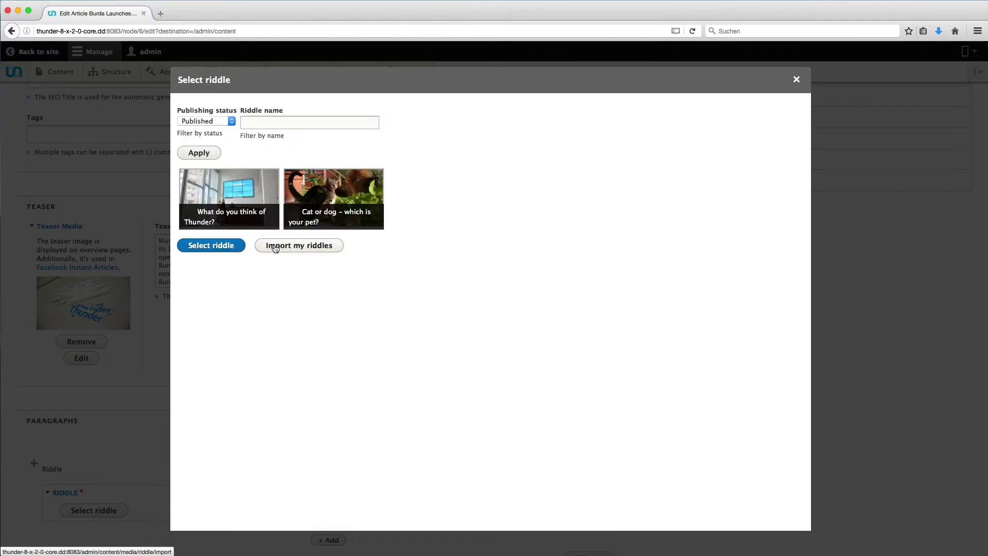
left_click(243, 203)
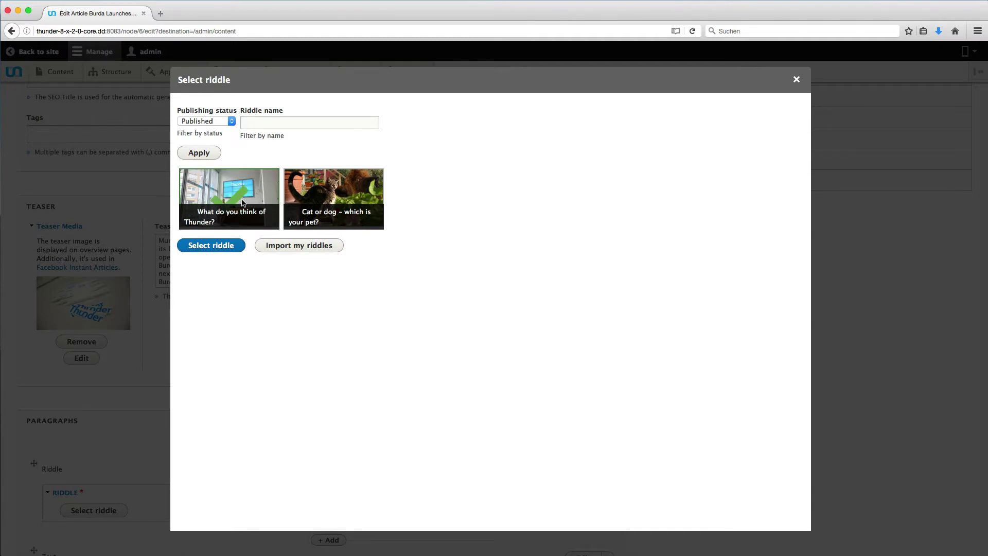
left_click(221, 244)
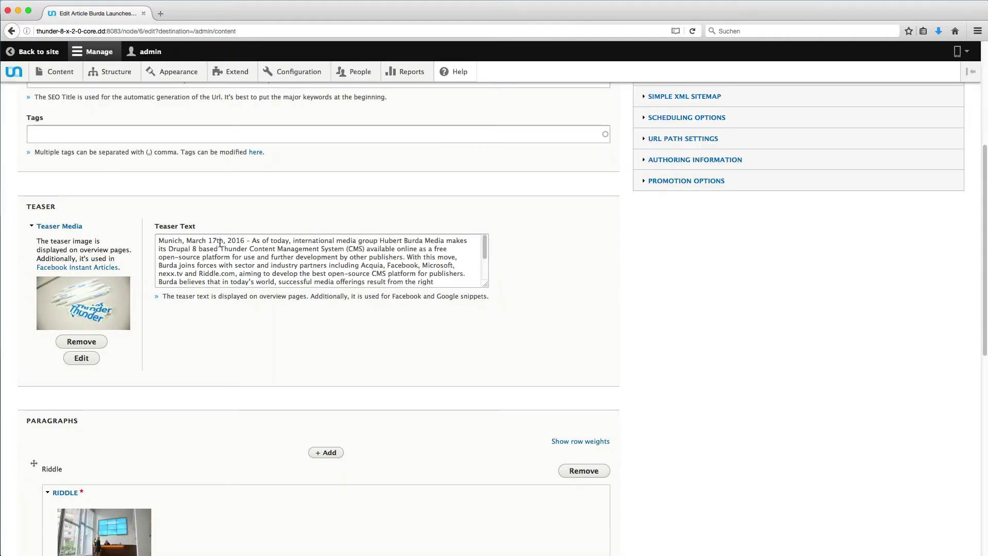
- Save the Burda article as published, open its page, and vote 'Like a lot' on the poll
scroll(229, 402, "down", 4)
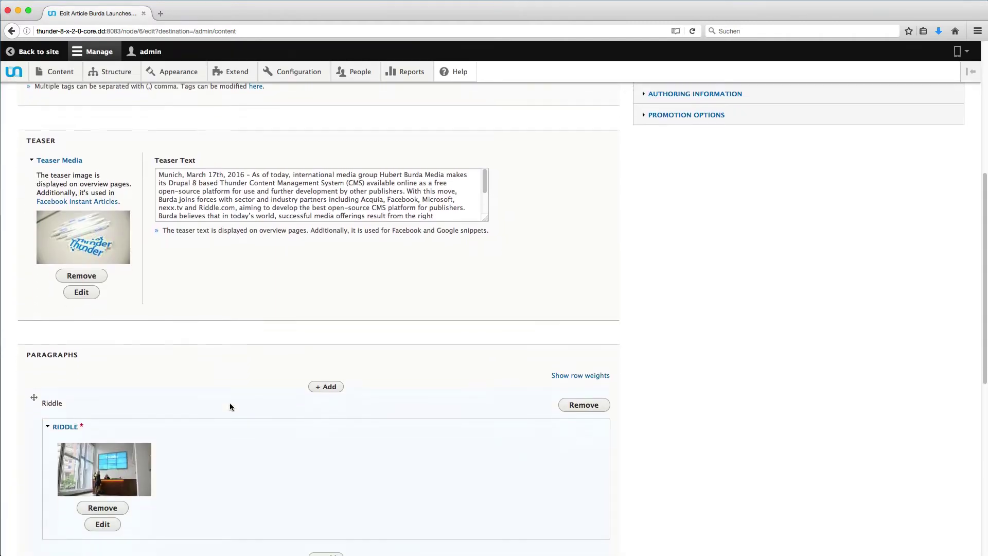
scroll(231, 408, "down", 12)
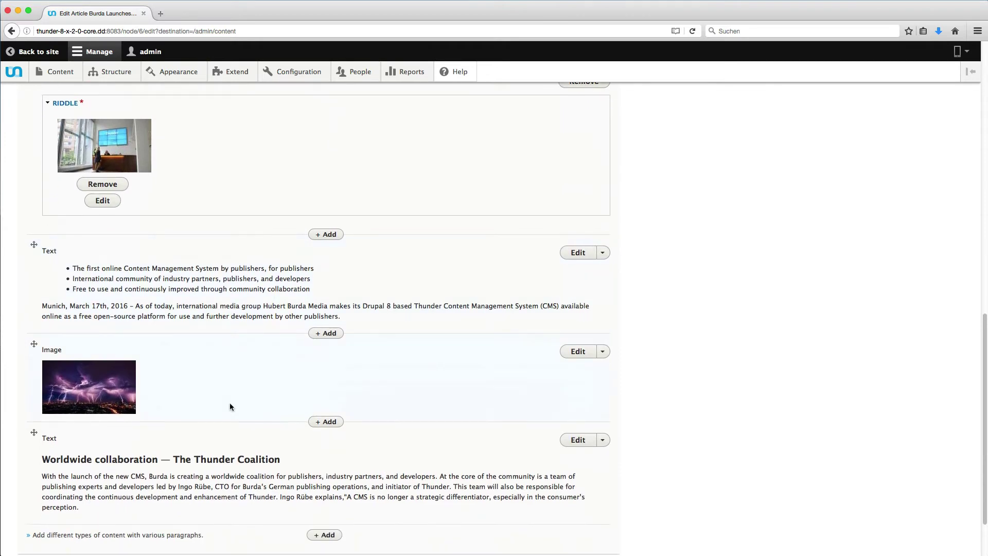
left_click(100, 506)
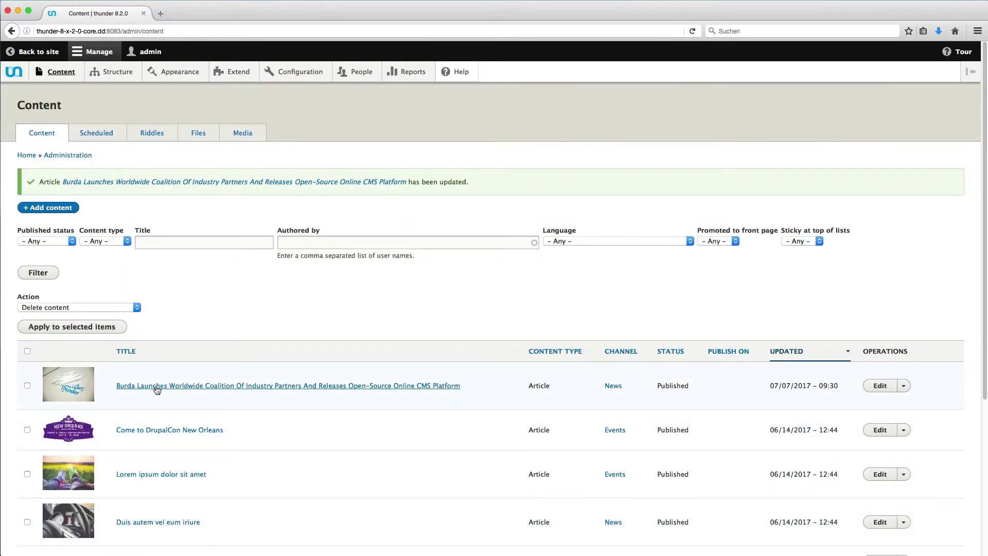
left_click(157, 389)
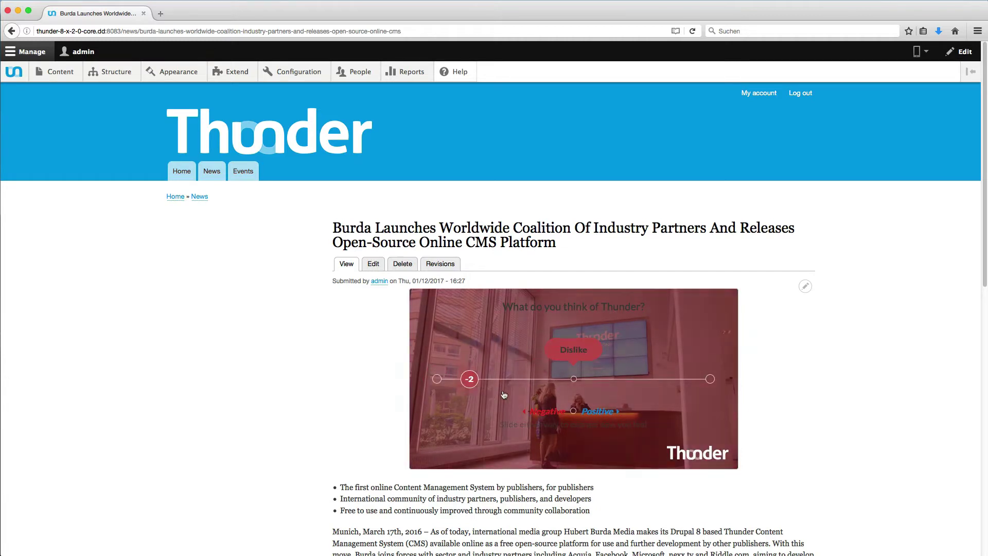
left_click(708, 382)
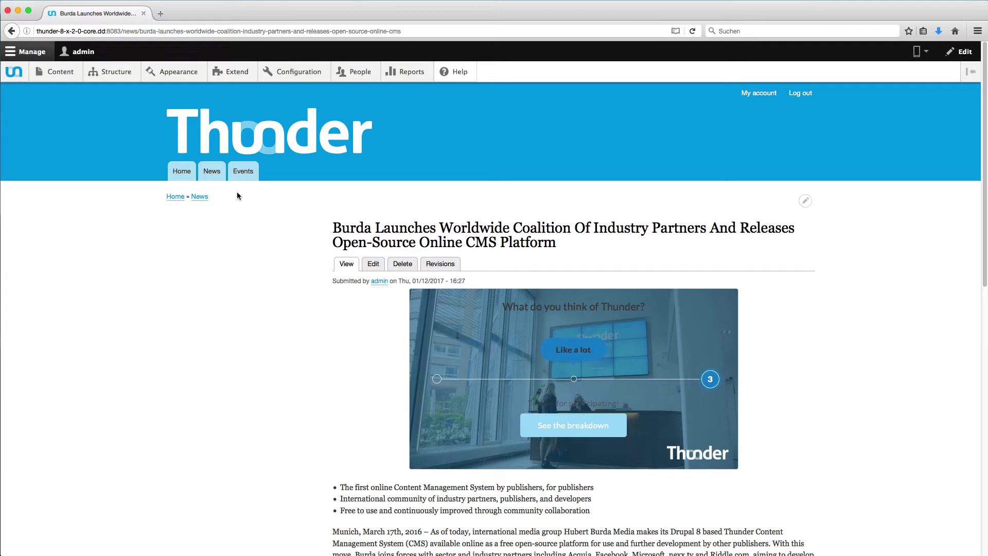
- Open the Stats page of the 'Cat or dog - which is your pet?' riddle from Content > Riddles
left_click(63, 73)
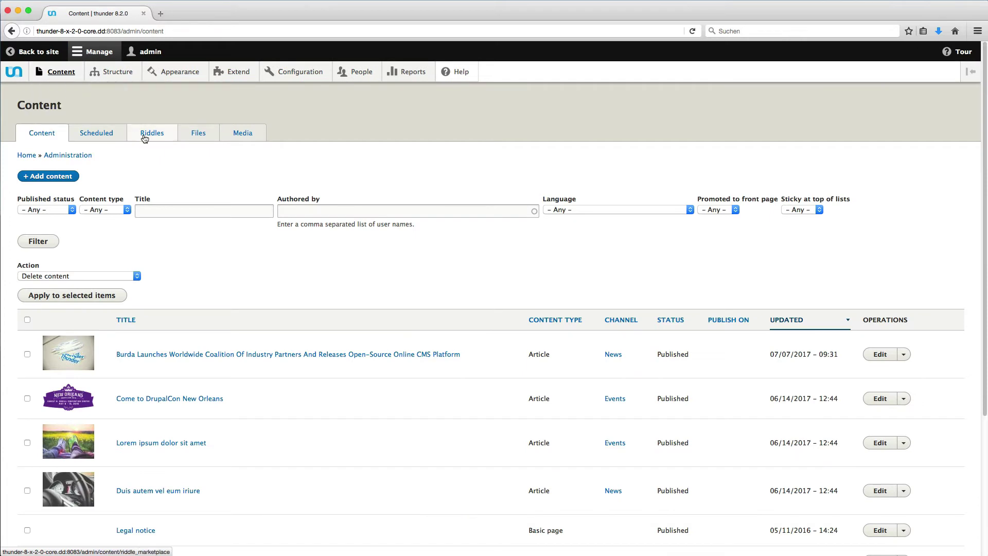
left_click(149, 133)
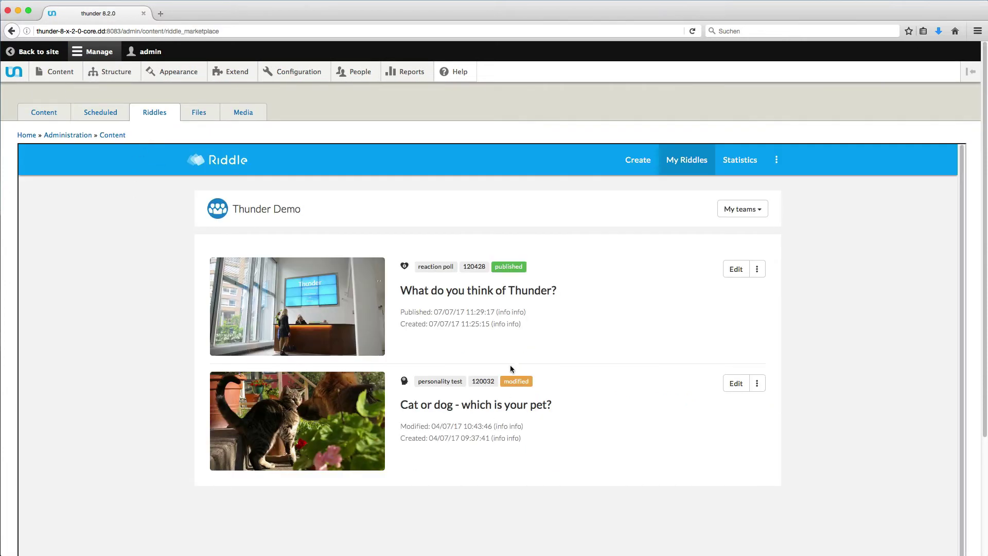
left_click(757, 386)
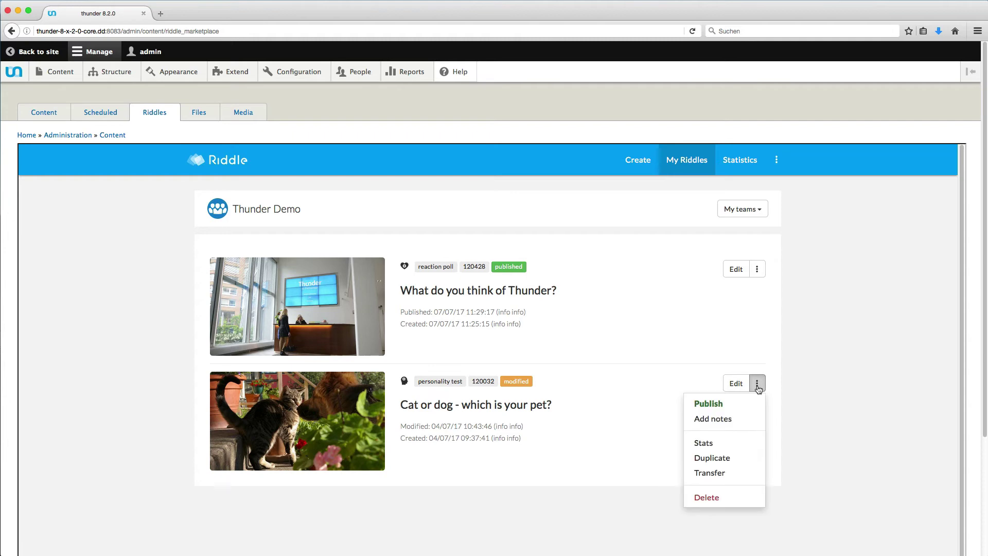
left_click(717, 441)
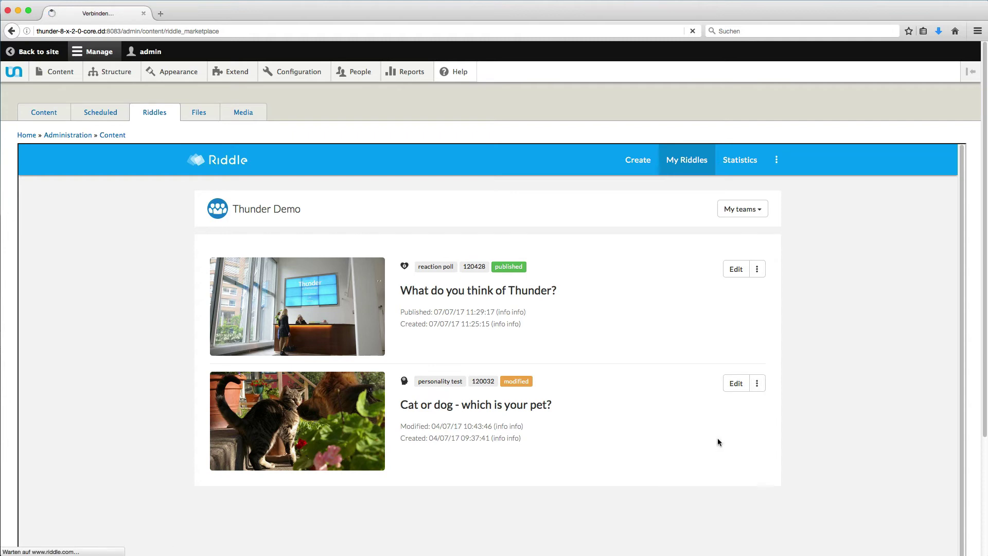
- Scroll through the riddle's per-question answer breakdowns, download options and reset action
scroll(718, 440, "down", 1)
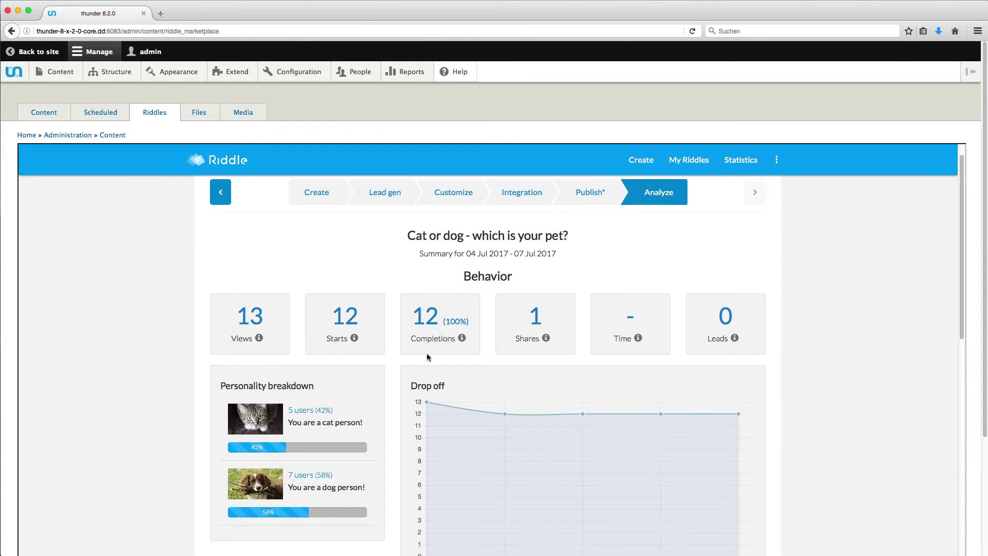
scroll(429, 355, "down", 2)
scroll(428, 359, "down", 3)
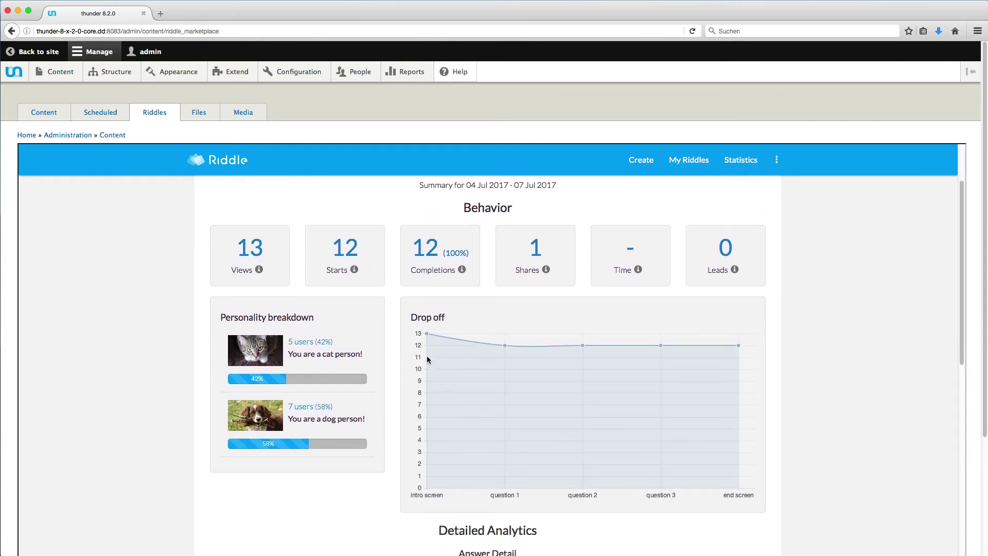
scroll(427, 359, "down", 2)
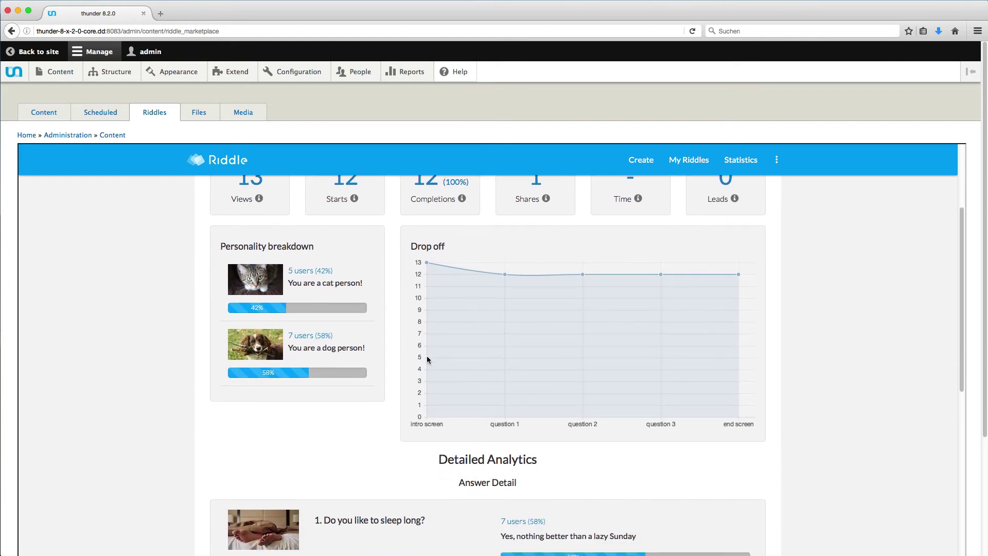
scroll(427, 359, "down", 3)
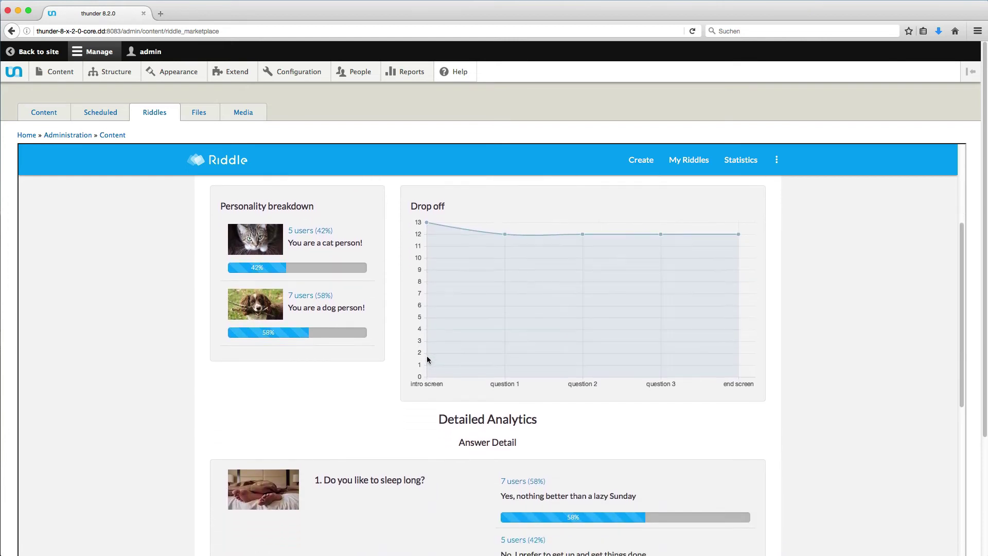
scroll(427, 360, "down", 3)
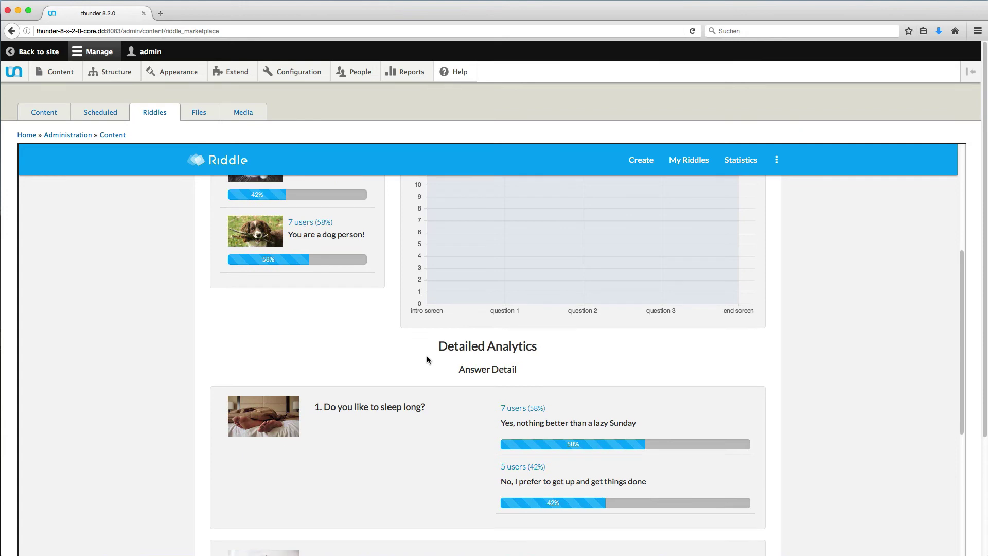
scroll(427, 359, "down", 2)
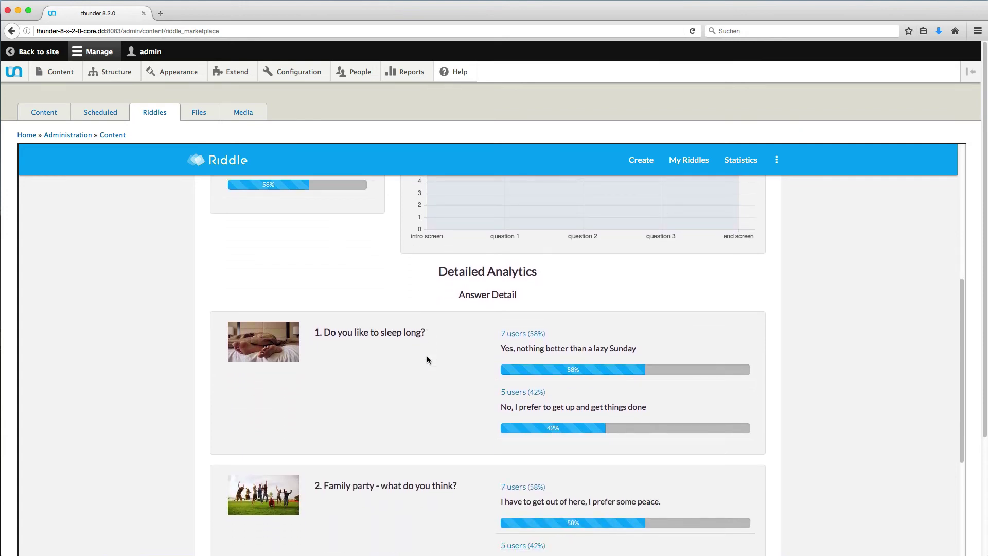
scroll(427, 360, "down", 3)
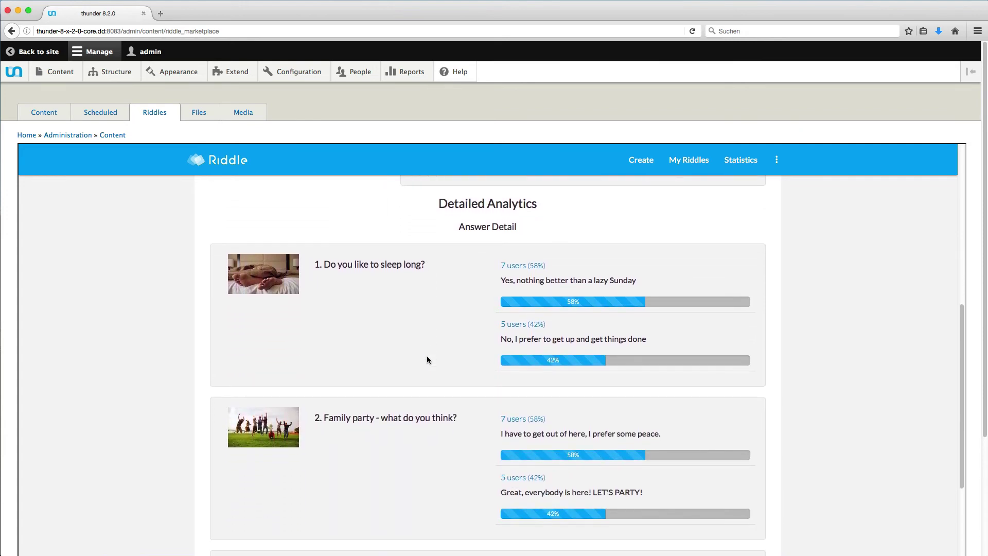
scroll(427, 359, "down", 4)
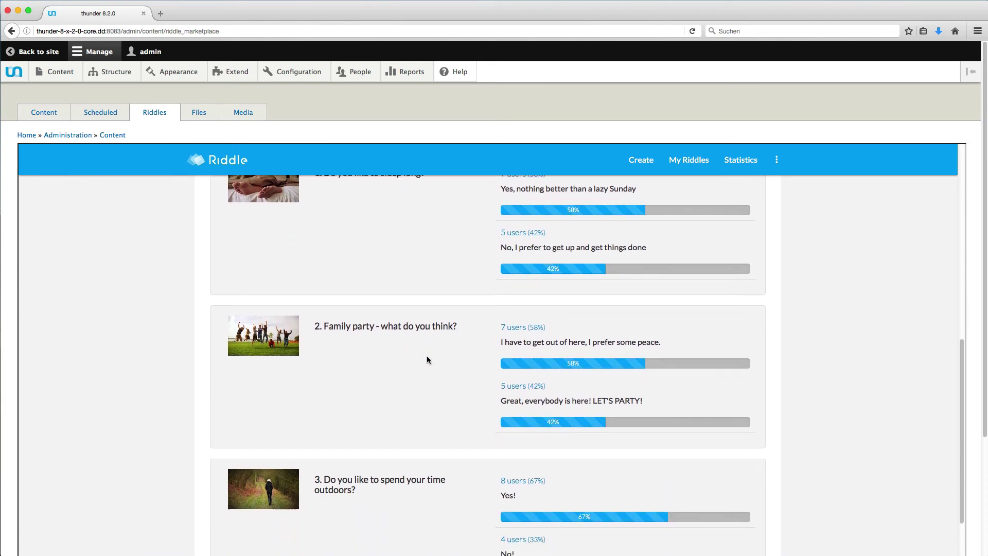
scroll(427, 359, "down", 4)
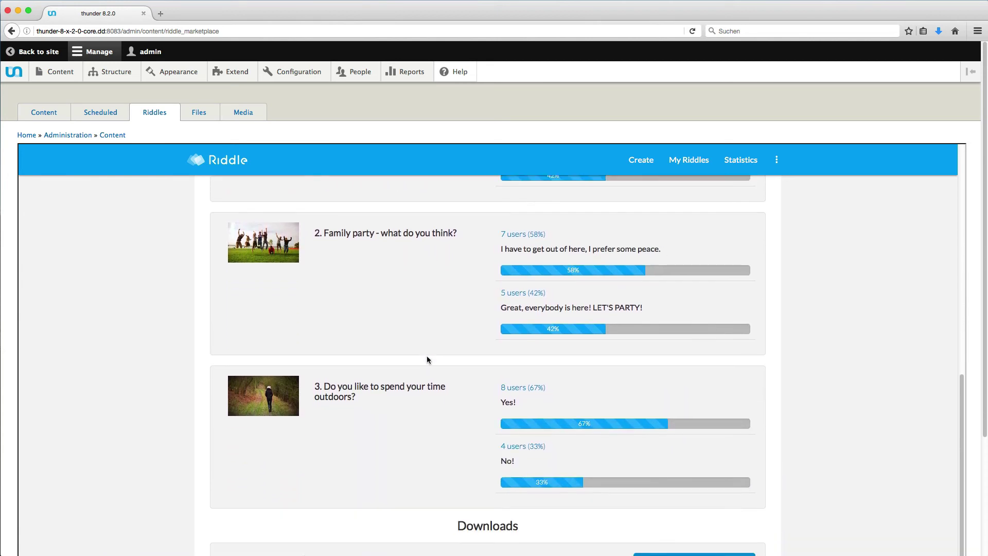
scroll(427, 360, "down", 3)
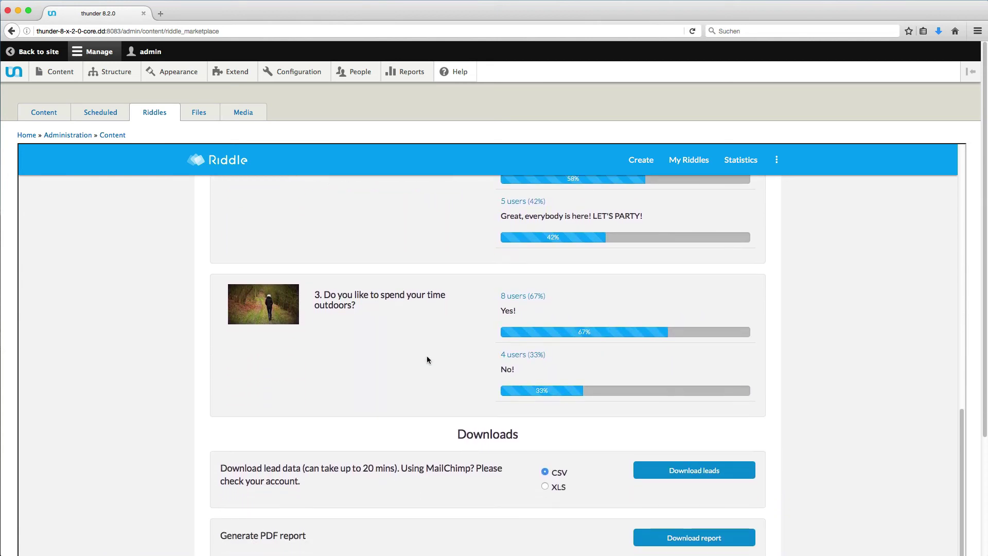
scroll(427, 359, "down", 3)
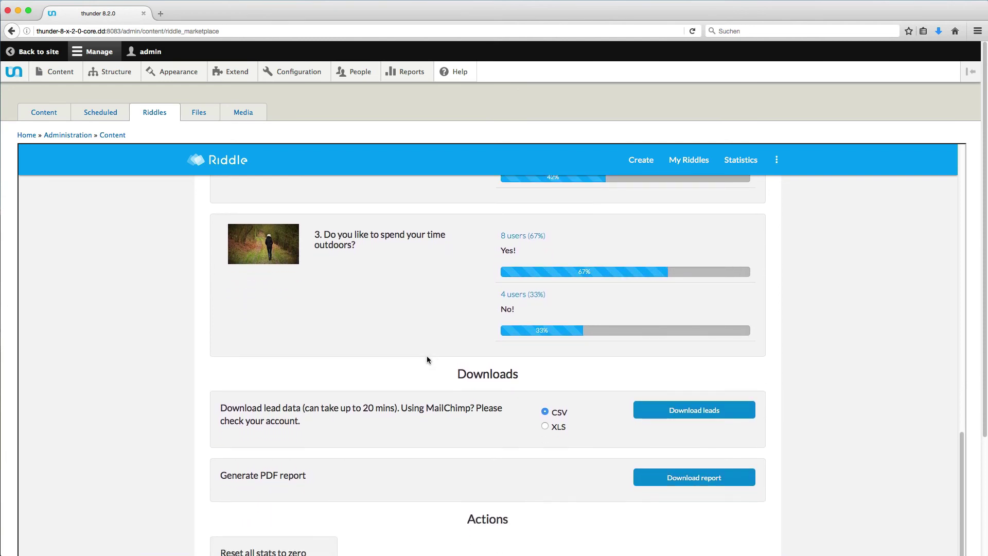
scroll(427, 359, "down", 1)
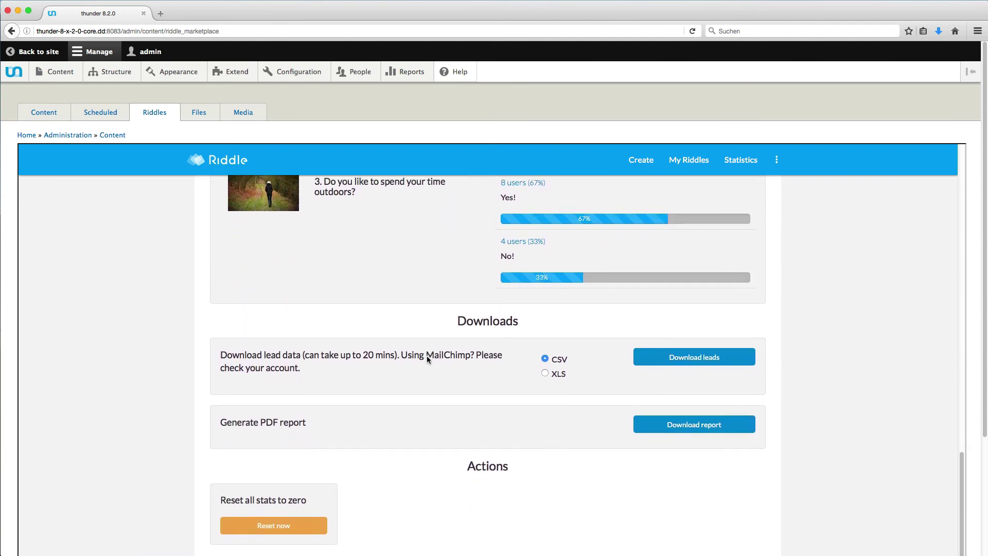